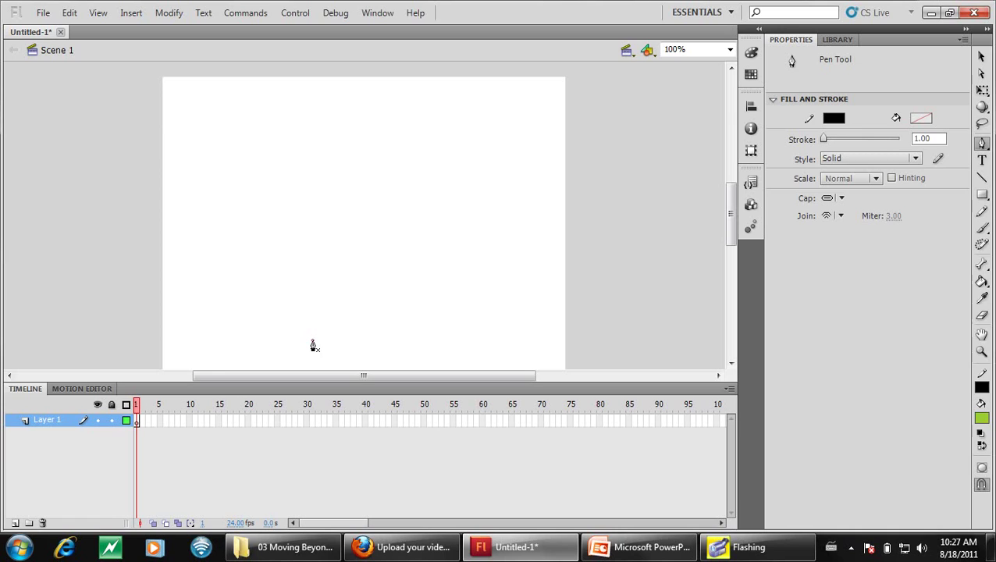
- Draw the left trunk edge and left arm of a cactus outline with straight Pen tool segments
{"action": "left_click", "coordinate": [312, 339]}
{"action": "left_click", "coordinate": [311, 269]}
{"action": "left_click", "coordinate": [288, 257]}
{"action": "left_click", "coordinate": [274, 232]}
{"action": "left_click", "coordinate": [296, 224]}
{"action": "left_click", "coordinate": [306, 233]}
{"action": "left_click", "coordinate": [319, 245]}
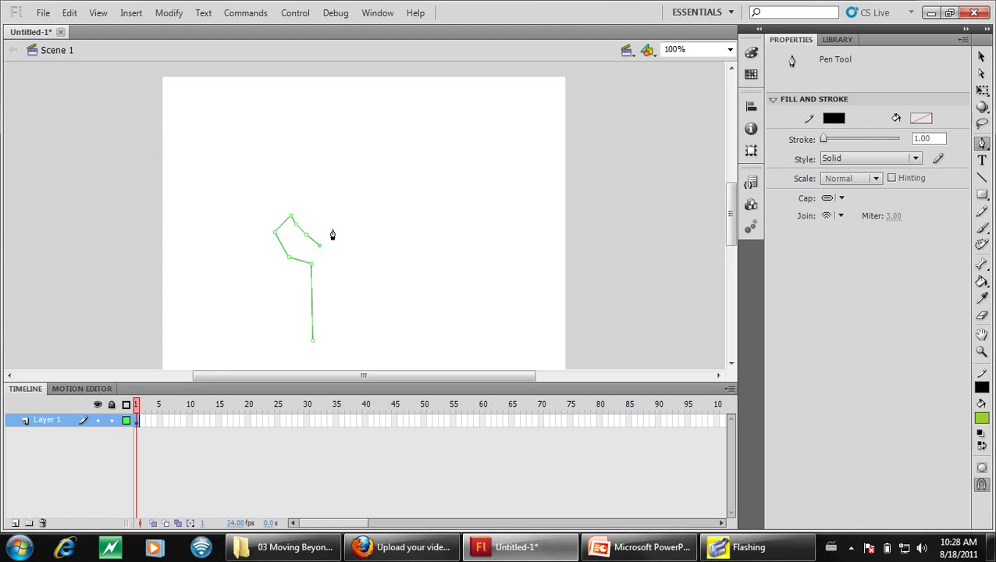
- Continue the cactus outline up and over the tall central stem, then down its right side to the right arm
{"action": "left_click", "coordinate": [332, 229]}
{"action": "left_click", "coordinate": [332, 182]}
{"action": "left_click", "coordinate": [349, 173]}
{"action": "left_click", "coordinate": [364, 184]}
{"action": "left_click", "coordinate": [367, 196]}
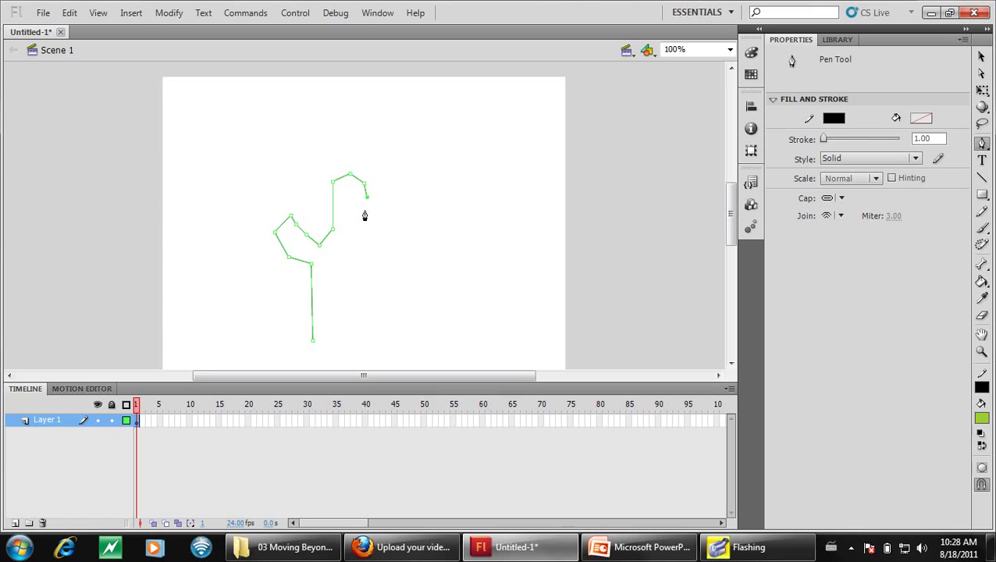
{"action": "left_click", "coordinate": [363, 217]}
{"action": "left_click", "coordinate": [357, 244]}
{"action": "left_click", "coordinate": [359, 253]}
- Outline the cactus's right arm and continue the path down the right trunk edge to the base
{"action": "left_click", "coordinate": [378, 255]}
{"action": "left_click", "coordinate": [381, 245]}
{"action": "left_click", "coordinate": [387, 233]}
{"action": "left_click", "coordinate": [403, 238]}
{"action": "left_click", "coordinate": [408, 263]}
{"action": "left_click", "coordinate": [392, 266]}
{"action": "left_click", "coordinate": [373, 281]}
{"action": "left_click", "coordinate": [356, 293]}
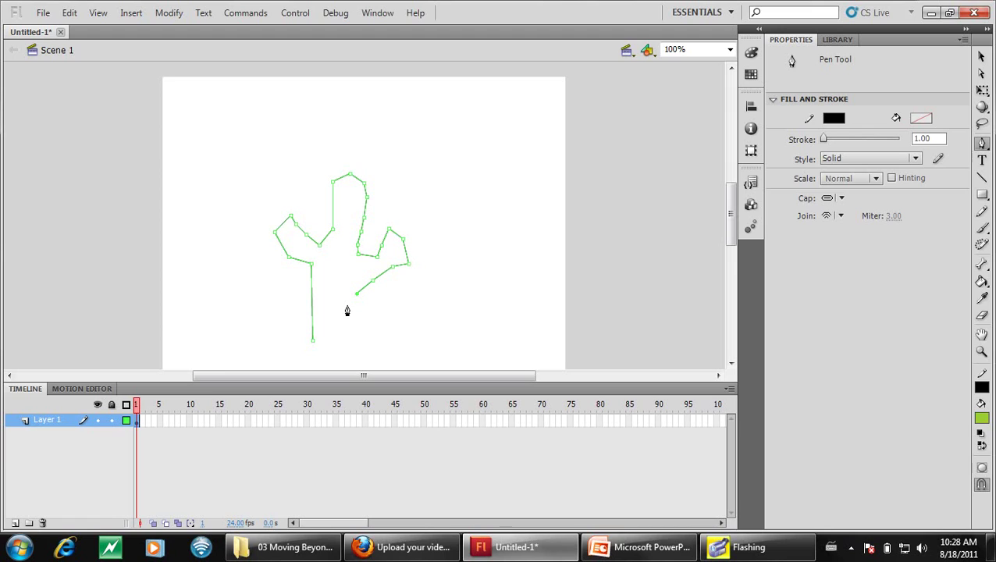
{"action": "left_click", "coordinate": [347, 305]}
{"action": "left_click_drag", "start_coordinate": [347, 317], "coordinate": [347, 330]}
{"action": "left_click", "coordinate": [348, 344]}
- Close the cactus outline by joining the base of the right trunk edge to the starting anchor point
{"action": "left_click", "coordinate": [730, 49]}
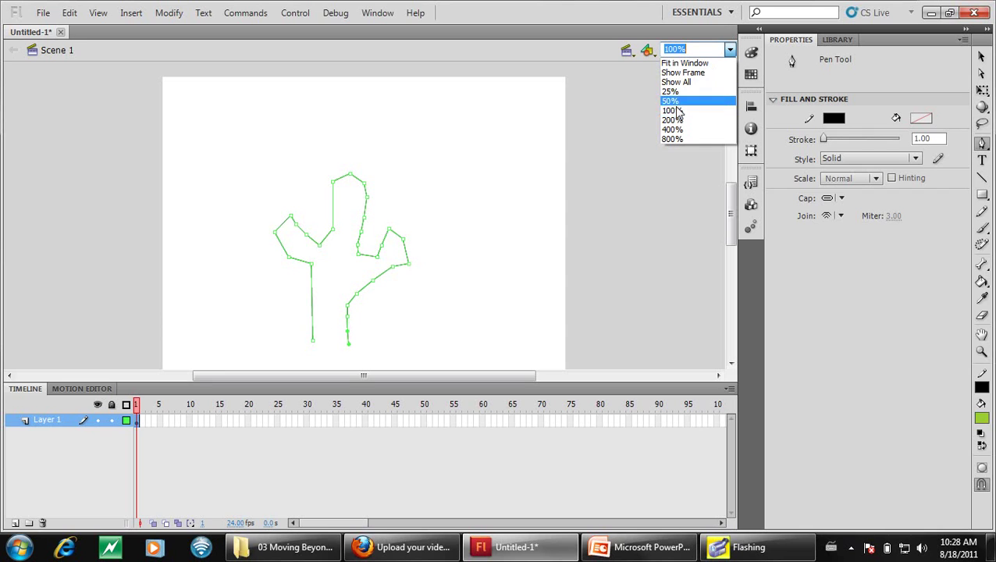
{"action": "left_click", "coordinate": [671, 120]}
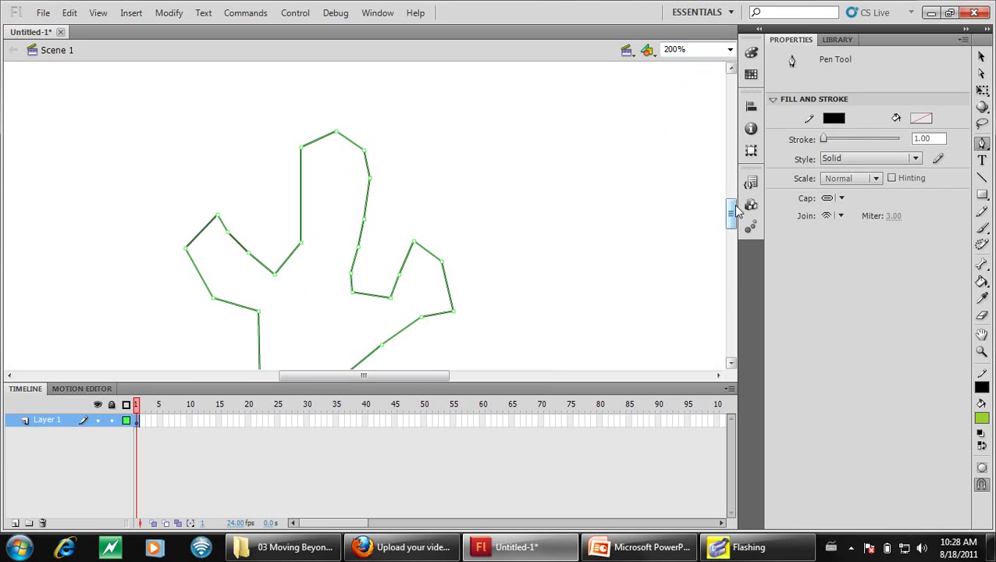
{"action": "left_click_drag", "start_coordinate": [731, 9], "coordinate": [734, 42]}
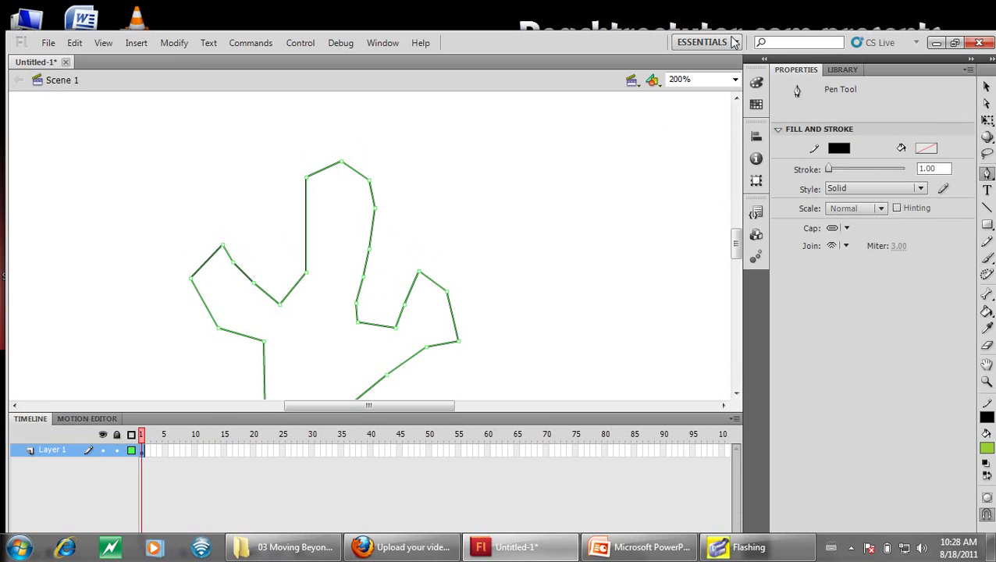
{"action": "double_click", "coordinate": [558, 45]}
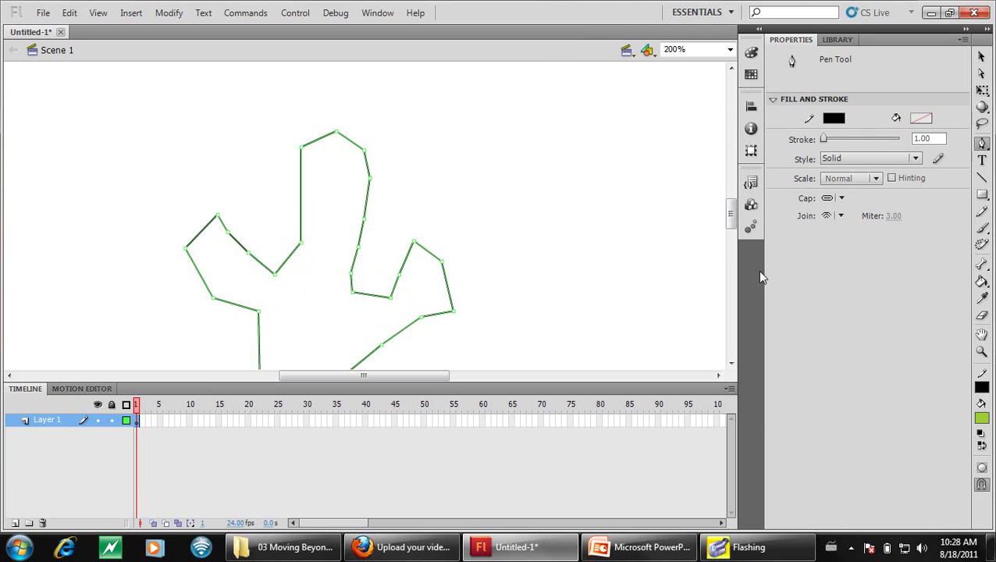
{"action": "left_click_drag", "start_coordinate": [730, 209], "coordinate": [737, 238]}
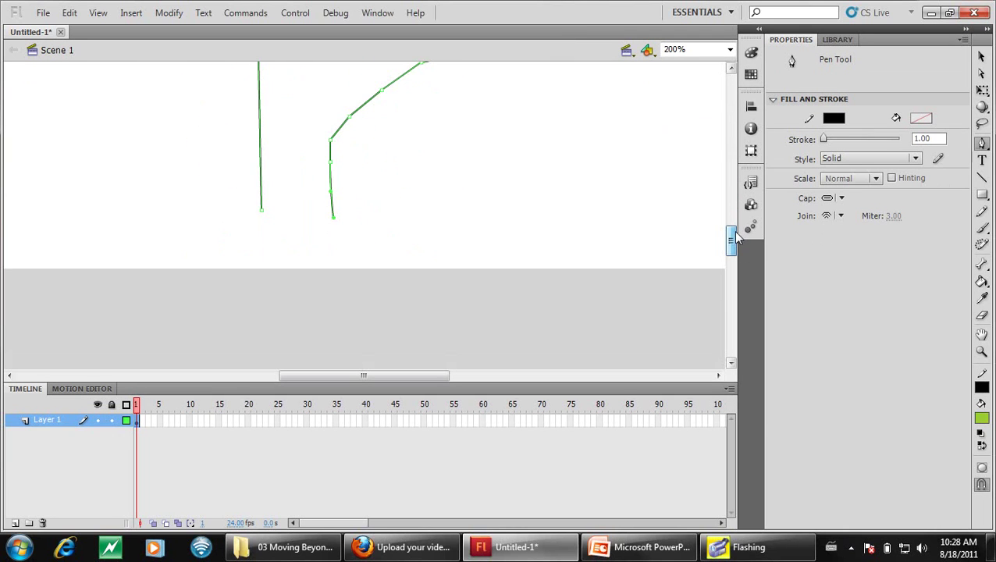
{"action": "left_click", "coordinate": [262, 213]}
{"action": "mouse_move", "coordinate": [732, 248]}
{"action": "left_mouse_down"}
{"action": "mouse_move", "coordinate": [732, 215]}
{"action": "mouse_move", "coordinate": [731, 228]}
{"action": "left_mouse_up"}
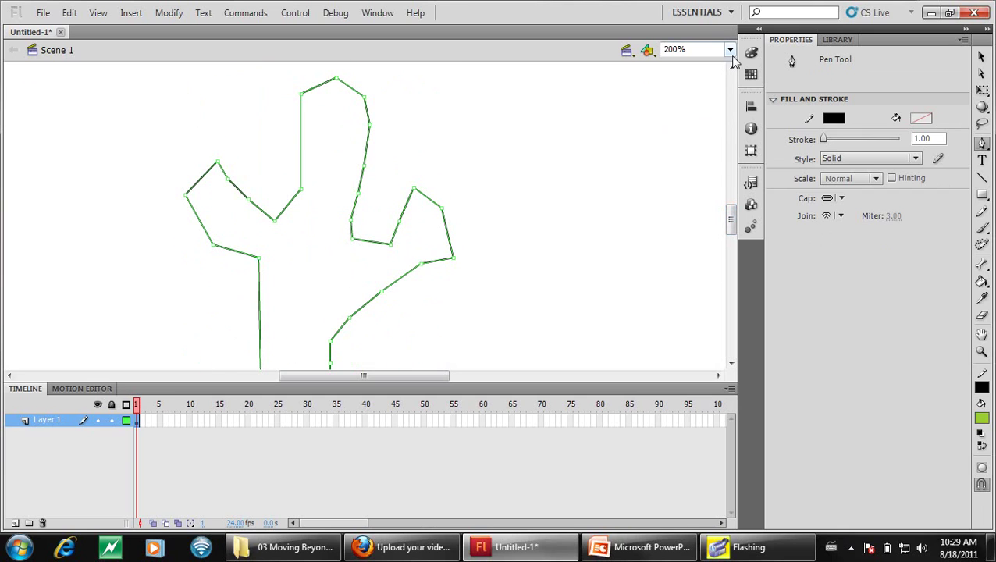
{"action": "left_click", "coordinate": [730, 49]}
{"action": "left_click", "coordinate": [683, 114]}
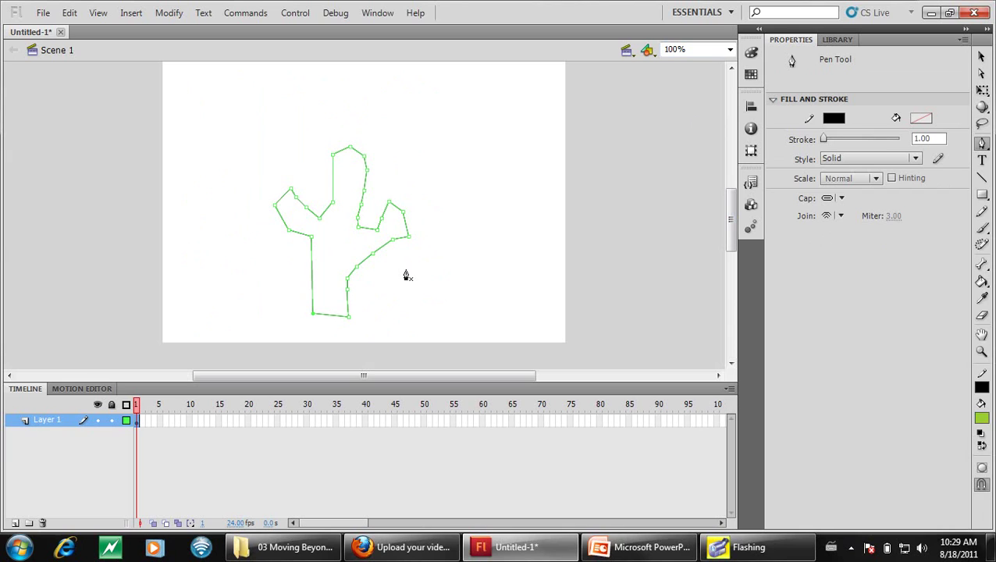
- Delete the finished cactus outline from the stage
{"action": "left_click", "coordinate": [981, 56]}
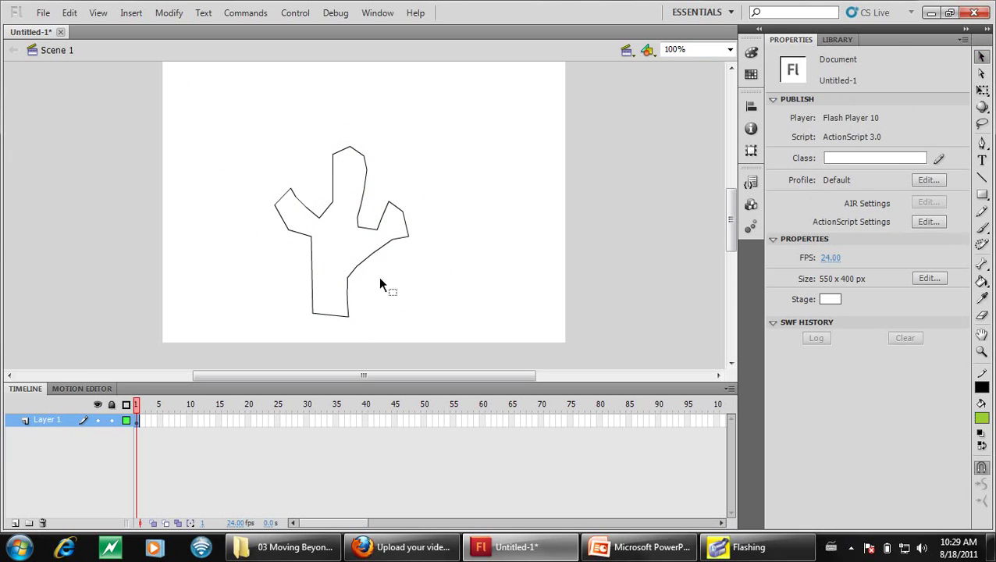
{"action": "left_click_drag", "start_coordinate": [380, 285], "coordinate": [420, 326]}
{"action": "key", "text": "Delete"}
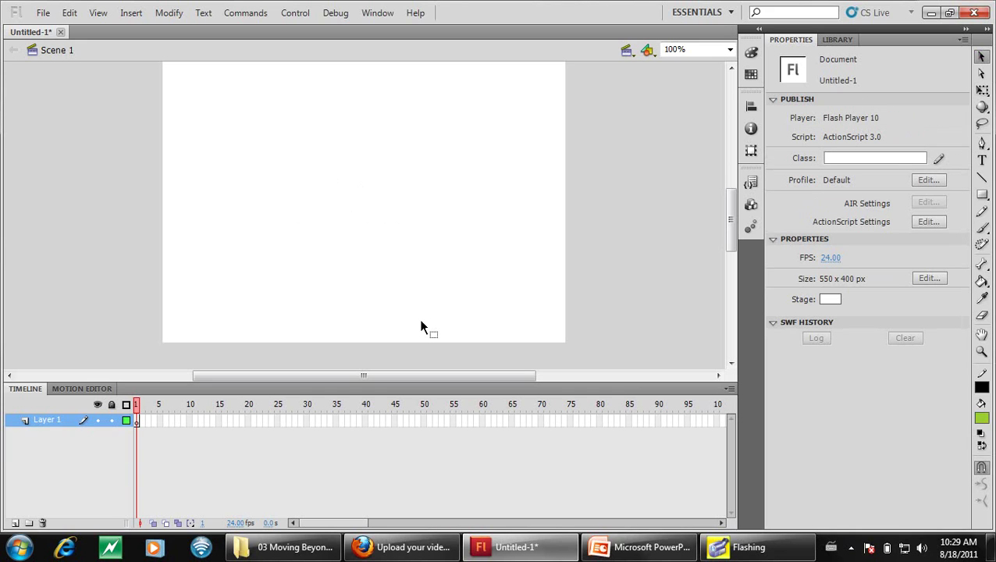
- Draw a tree's left trunk edge and the left side and top of its rounded crown with curved Pen tool segments
{"action": "left_click", "coordinate": [981, 143]}
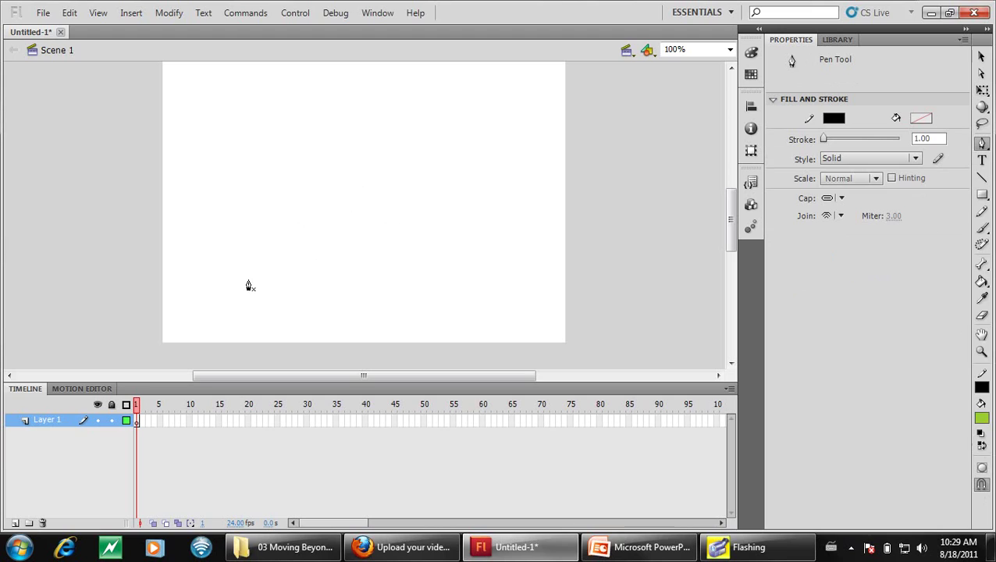
{"action": "left_click", "coordinate": [282, 311]}
{"action": "left_click", "coordinate": [287, 248]}
{"action": "mouse_move", "coordinate": [288, 246]}
{"action": "left_mouse_down"}
{"action": "mouse_move", "coordinate": [259, 252]}
{"action": "mouse_move", "coordinate": [332, 224]}
{"action": "mouse_move", "coordinate": [232, 261]}
{"action": "mouse_move", "coordinate": [275, 258]}
{"action": "mouse_move", "coordinate": [309, 231]}
{"action": "mouse_move", "coordinate": [249, 282]}
{"action": "mouse_move", "coordinate": [288, 247]}
{"action": "mouse_move", "coordinate": [259, 251]}
{"action": "mouse_move", "coordinate": [309, 244]}
{"action": "mouse_move", "coordinate": [290, 241]}
{"action": "left_mouse_up"}
{"action": "left_click", "coordinate": [263, 223]}
{"action": "left_click_drag", "start_coordinate": [263, 223], "coordinate": [263, 209]}
{"action": "left_click_drag", "start_coordinate": [250, 168], "coordinate": [334, 156]}
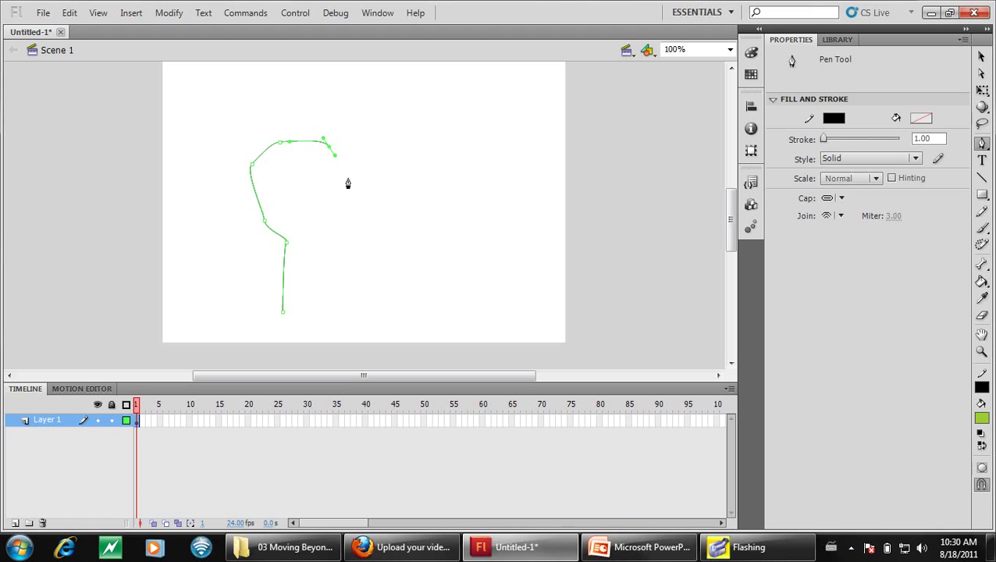
- Curve the path down the crown's right side and trunk, and close the tree outline at its starting point
{"action": "left_click", "coordinate": [344, 185]}
{"action": "left_click_drag", "start_coordinate": [351, 188], "coordinate": [308, 316]}
{"action": "left_click", "coordinate": [314, 263]}
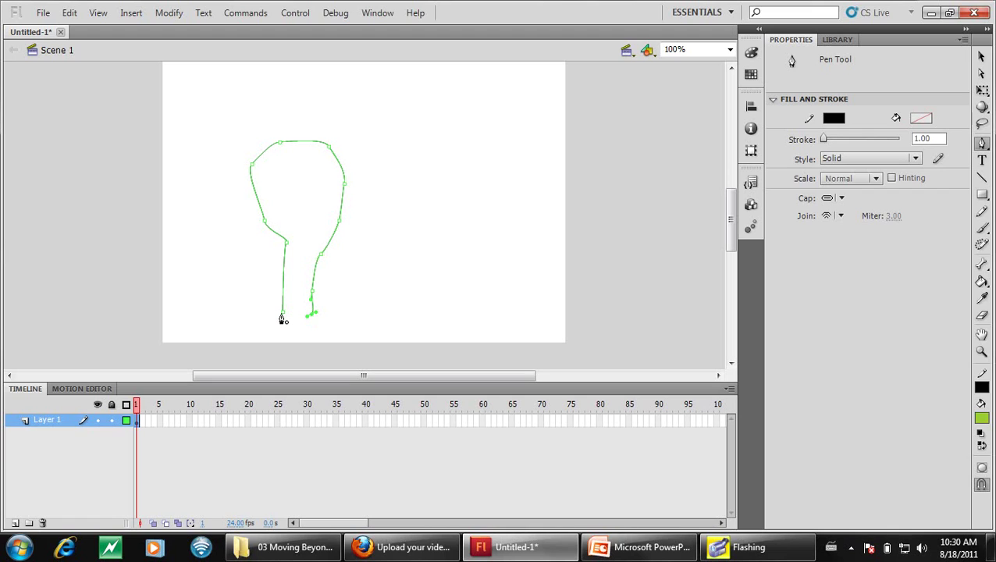
{"action": "left_click", "coordinate": [282, 315]}
- Move the crown's upper-left anchor point slightly inward, and add two anchor points along the tree outline's right side
{"action": "left_click", "coordinate": [981, 74]}
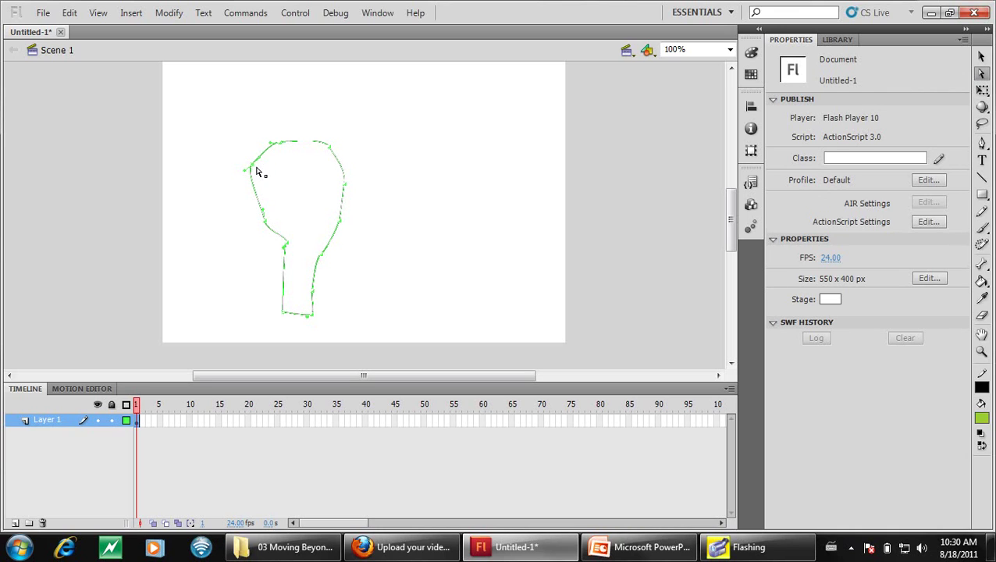
{"action": "mouse_move", "coordinate": [252, 166]}
{"action": "left_mouse_down"}
{"action": "mouse_move", "coordinate": [247, 173]}
{"action": "mouse_move", "coordinate": [262, 162]}
{"action": "mouse_move", "coordinate": [253, 175]}
{"action": "mouse_move", "coordinate": [260, 160]}
{"action": "left_mouse_up"}
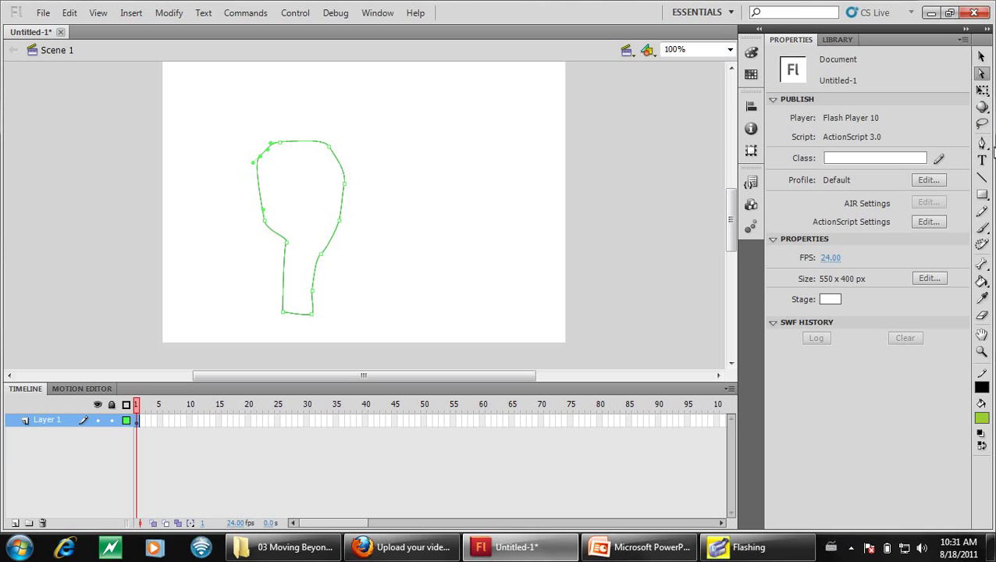
{"action": "left_click", "coordinate": [983, 146]}
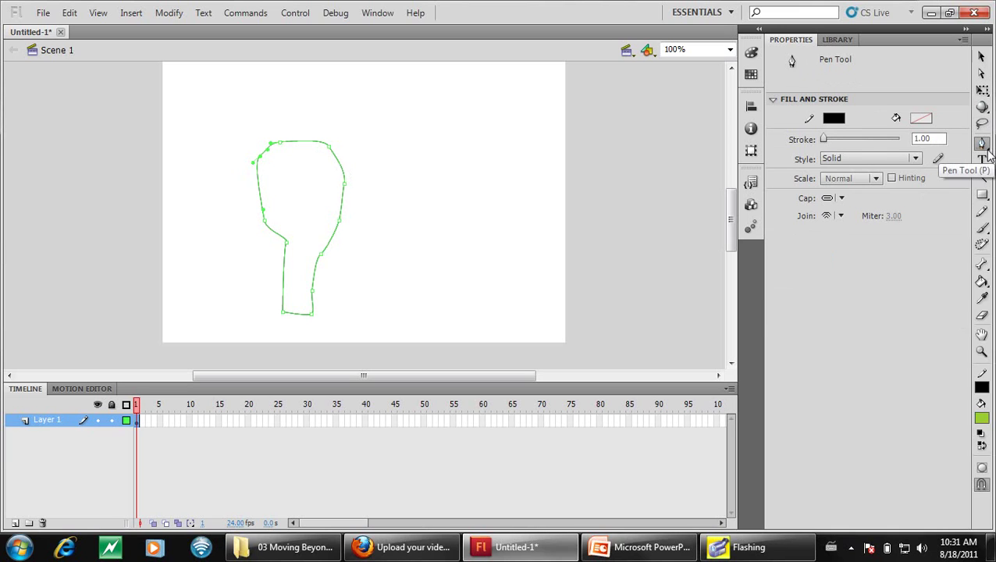
{"action": "left_click", "coordinate": [984, 147]}
{"action": "left_click", "coordinate": [927, 160]}
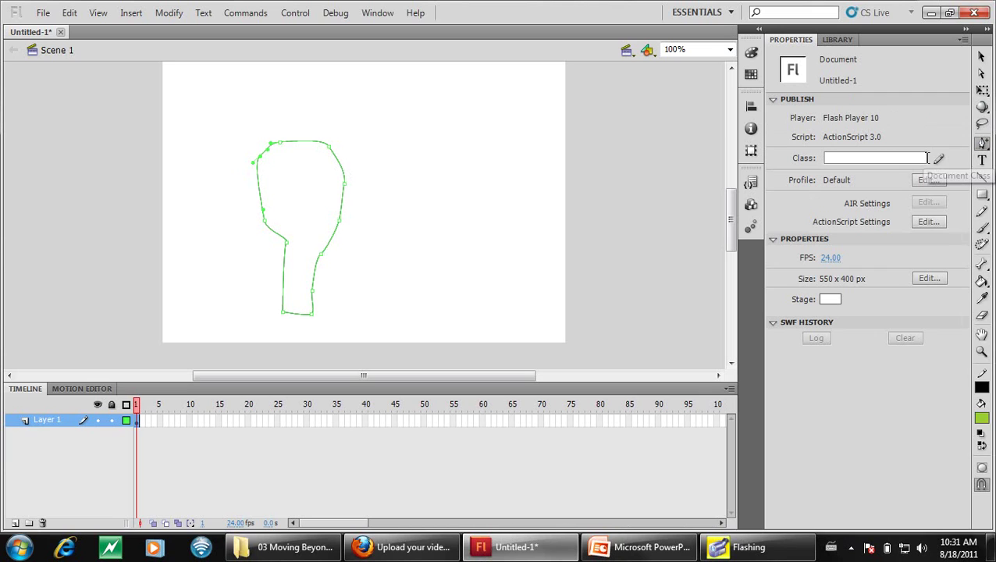
{"action": "left_click", "coordinate": [337, 164]}
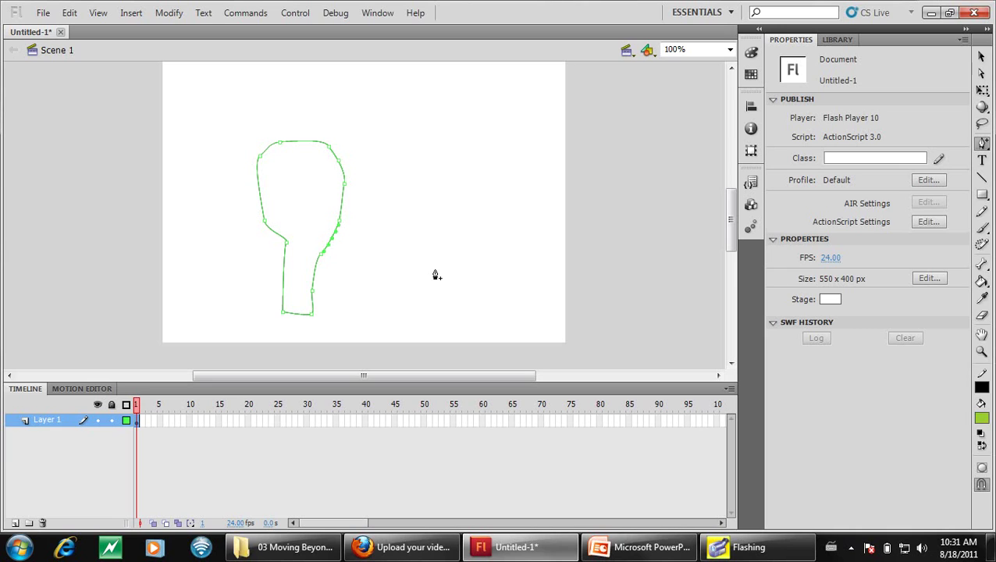
- Delete the anchor point added on the crown's lower-right edge and the one at the top left of the crown
{"action": "left_click", "coordinate": [983, 145]}
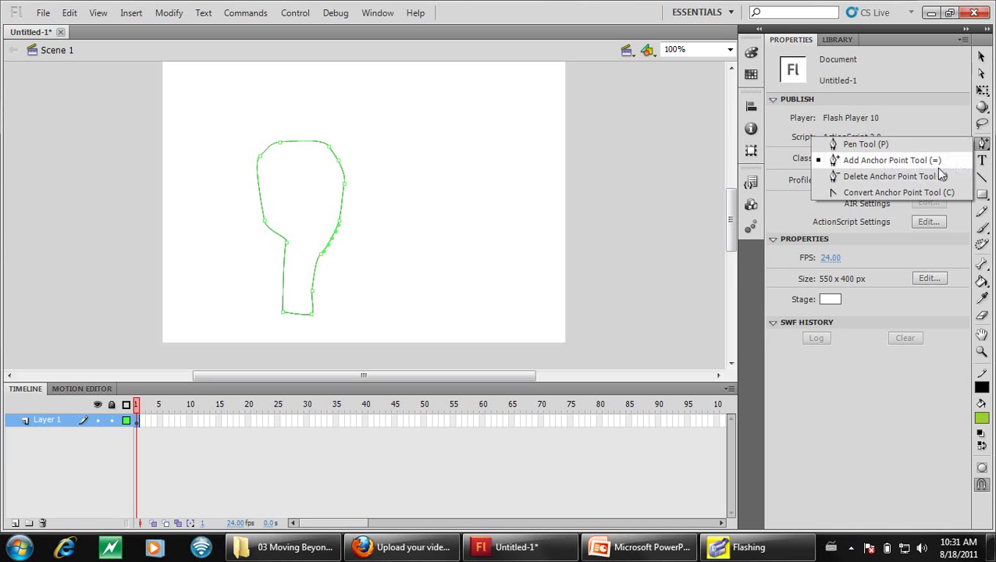
{"action": "left_click", "coordinate": [912, 184]}
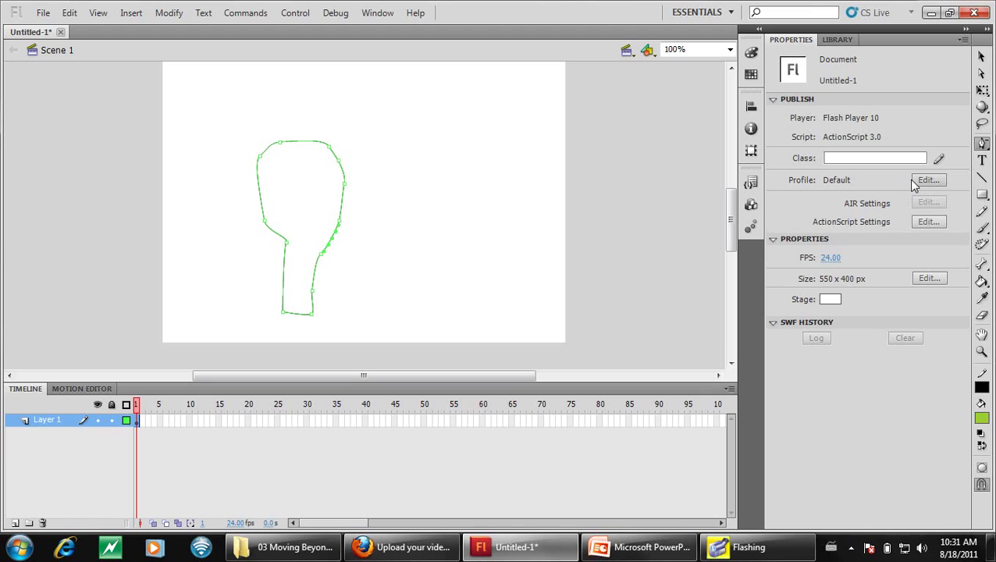
{"action": "left_click", "coordinate": [331, 243]}
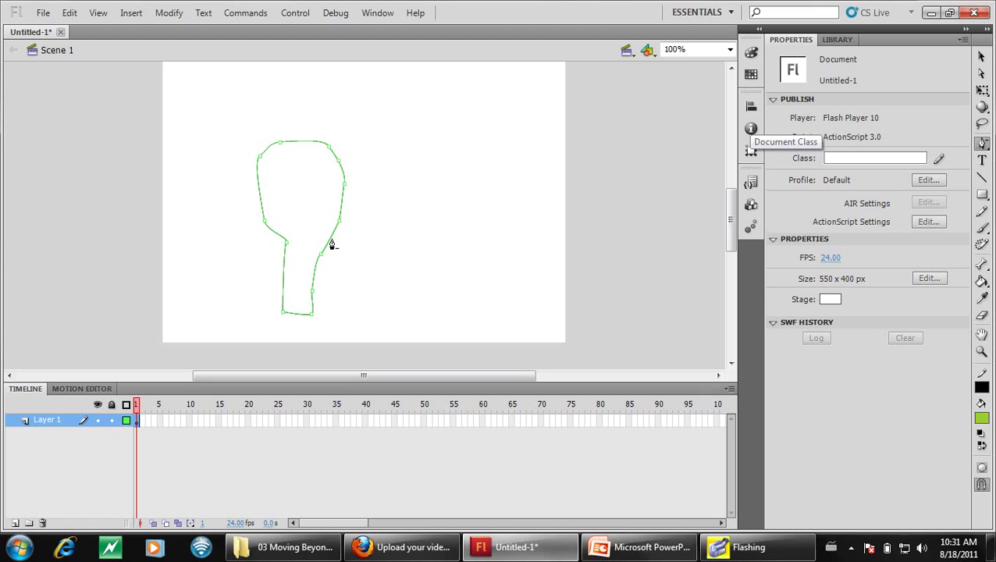
{"action": "left_click", "coordinate": [281, 147]}
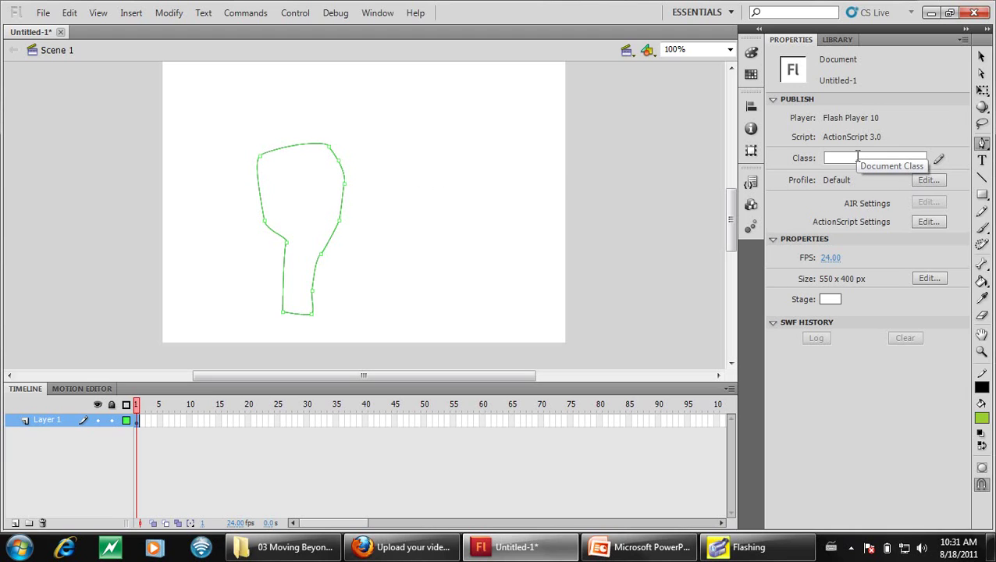
- Convert the corner anchor point where the crown meets the left trunk edge into a smooth curve point
{"action": "left_click", "coordinate": [982, 144]}
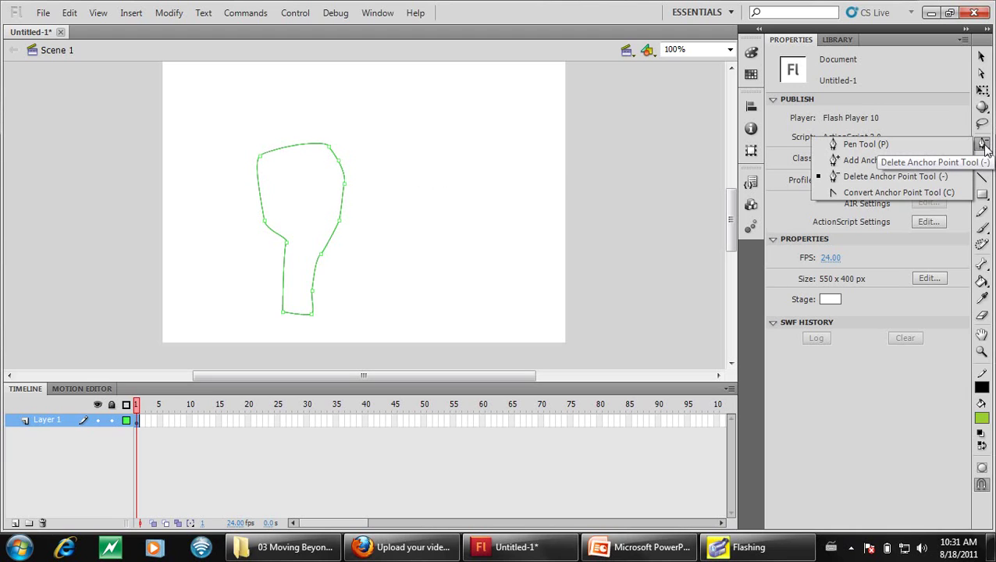
{"action": "left_click", "coordinate": [933, 195]}
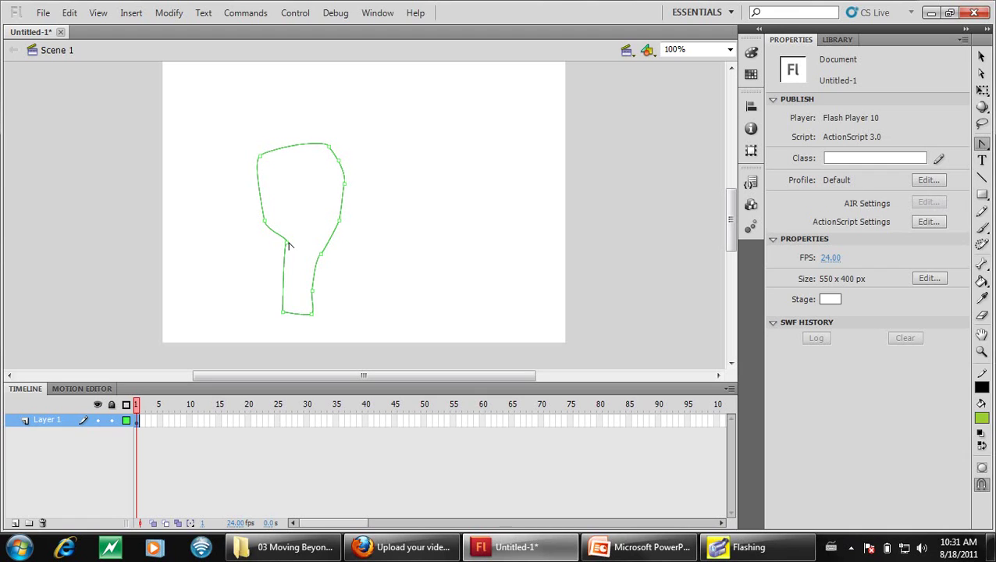
{"action": "left_click_drag", "start_coordinate": [287, 245], "coordinate": [303, 231]}
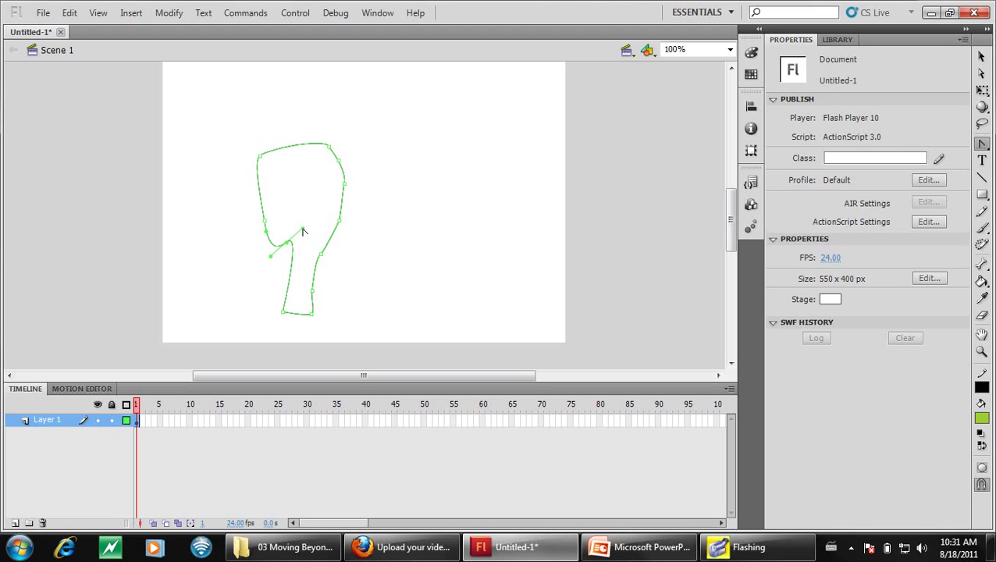